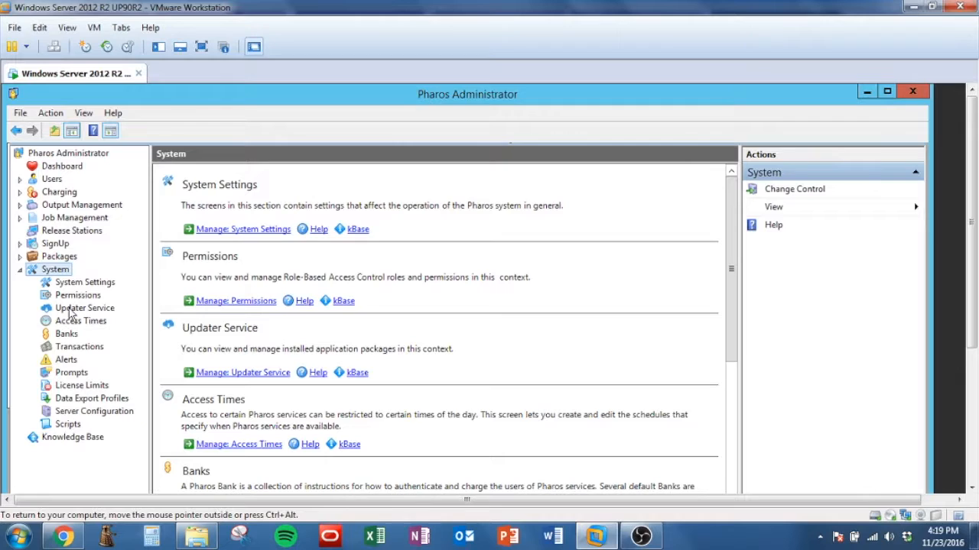
Step: Display the Updater Service page of the System section and switch to the File Explorer window showing Local Disk (C:)
left_click(71, 310)
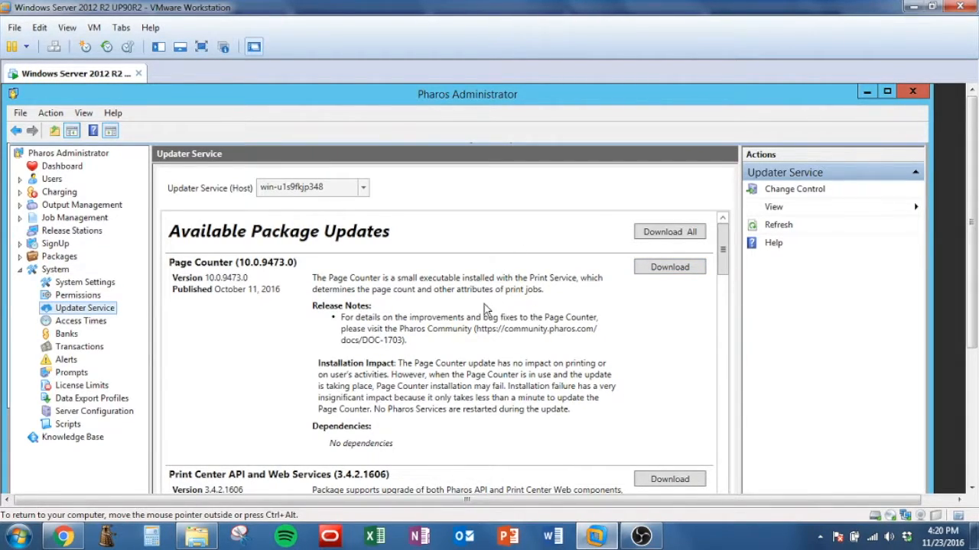
left_click(974, 447)
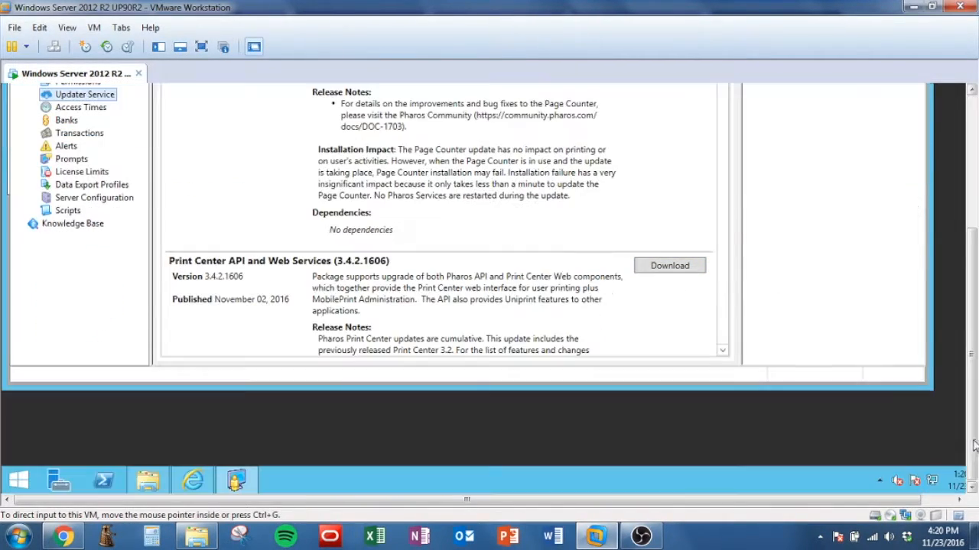
left_click(149, 486)
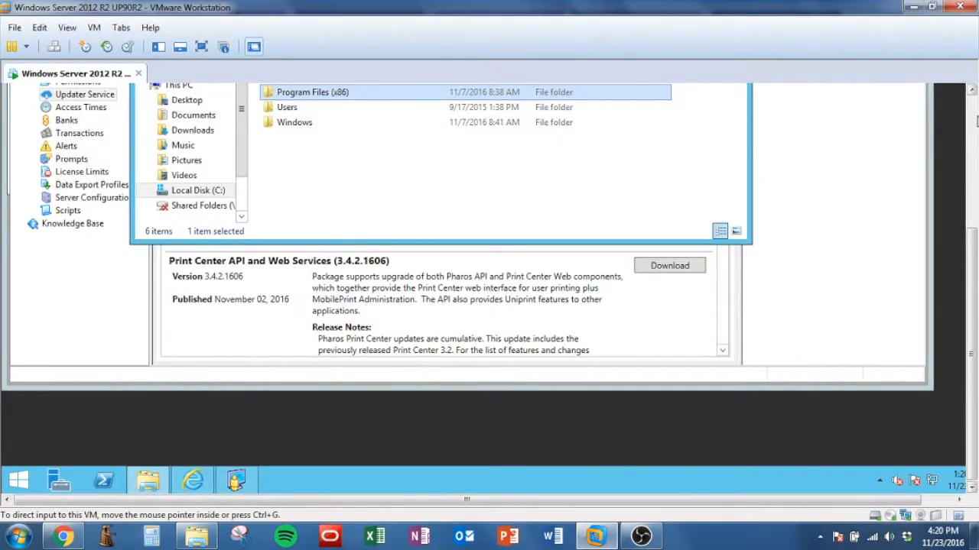
left_click(974, 121)
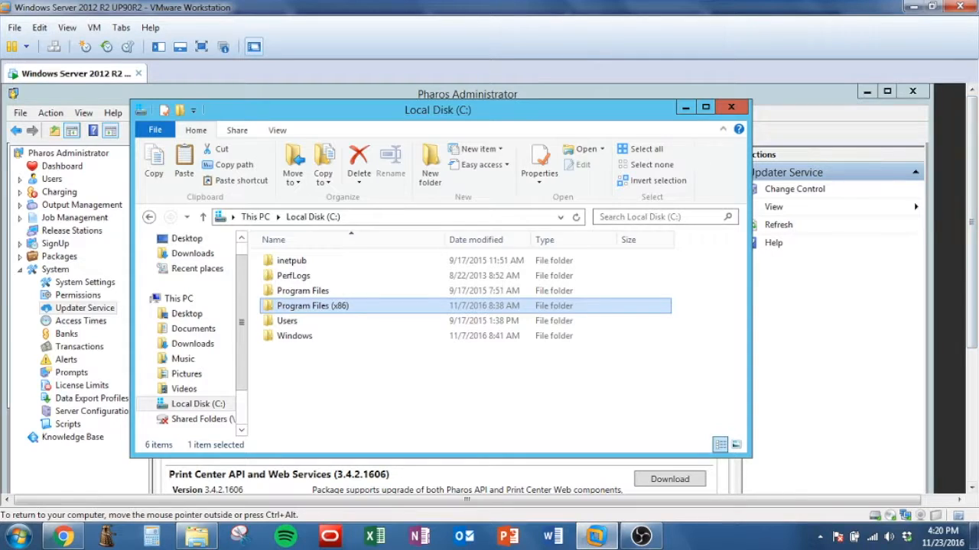
Step: Go to the hidden folder C:\programdata in File Explorer
left_click(370, 216)
key("End")
type("p")
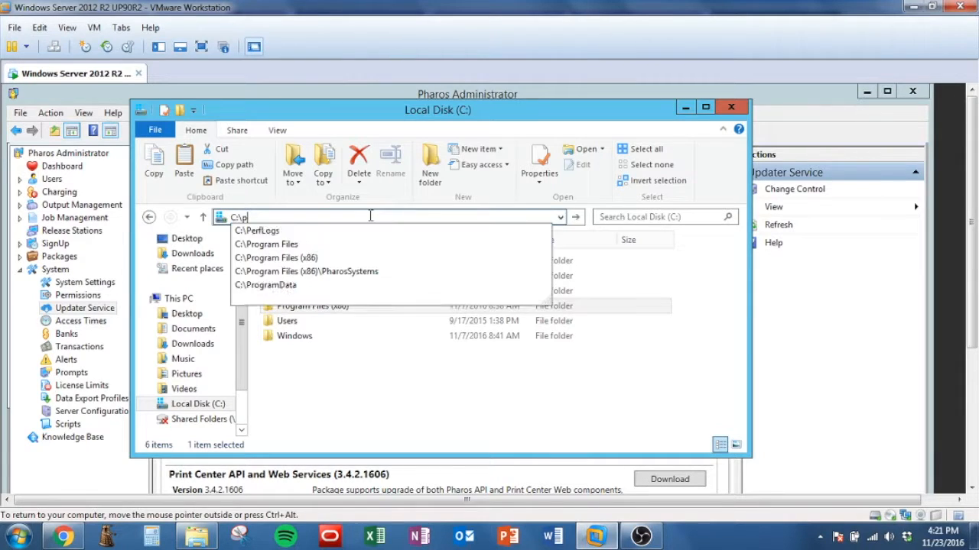
type("rogramdata")
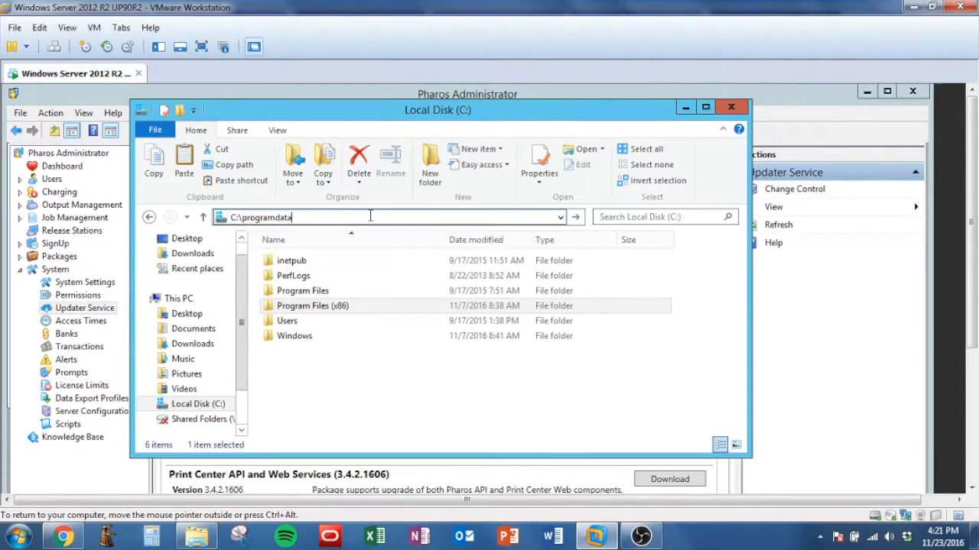
key("Return")
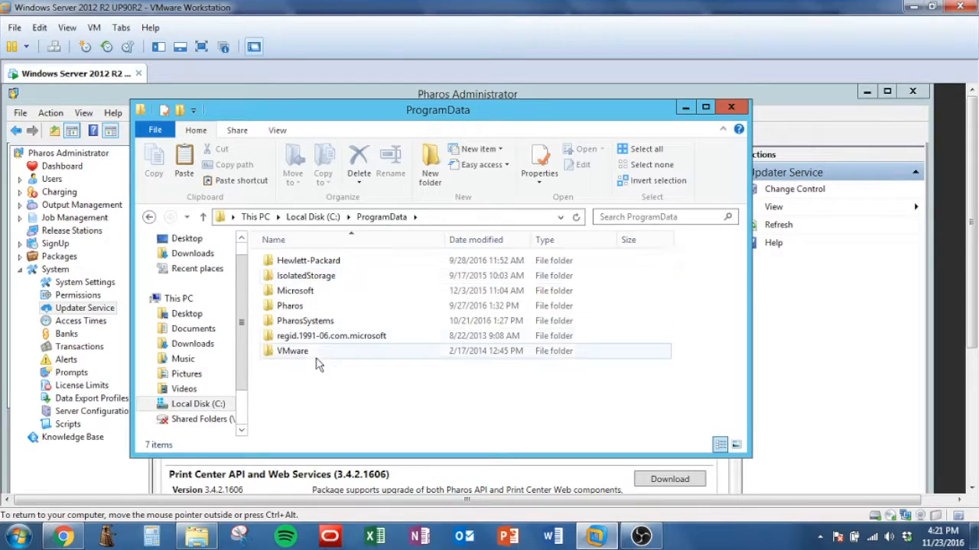
Step: Open the cache folder inside PharosSystems\UpdaterService and go to the Uniprint.PrintCenter package folders
double_click(306, 321)
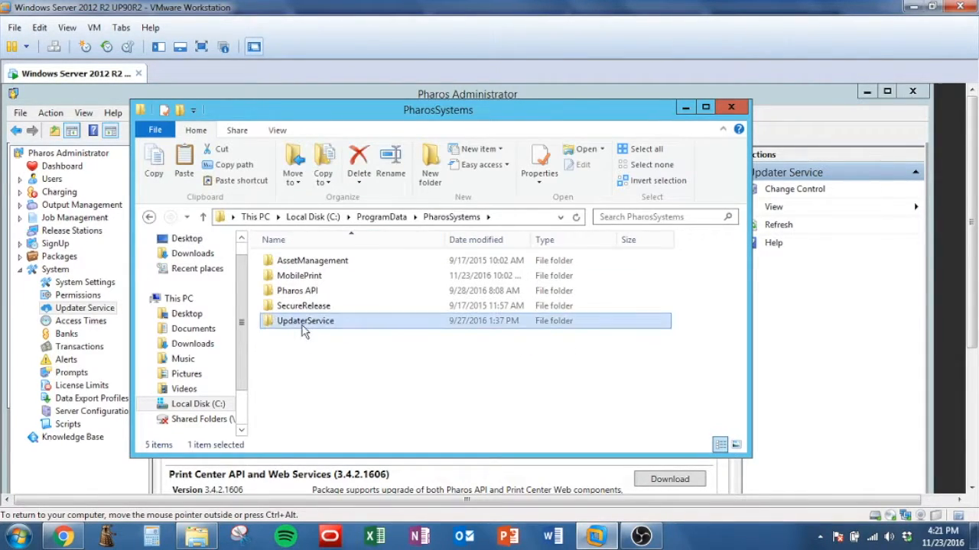
double_click(303, 322)
double_click(294, 261)
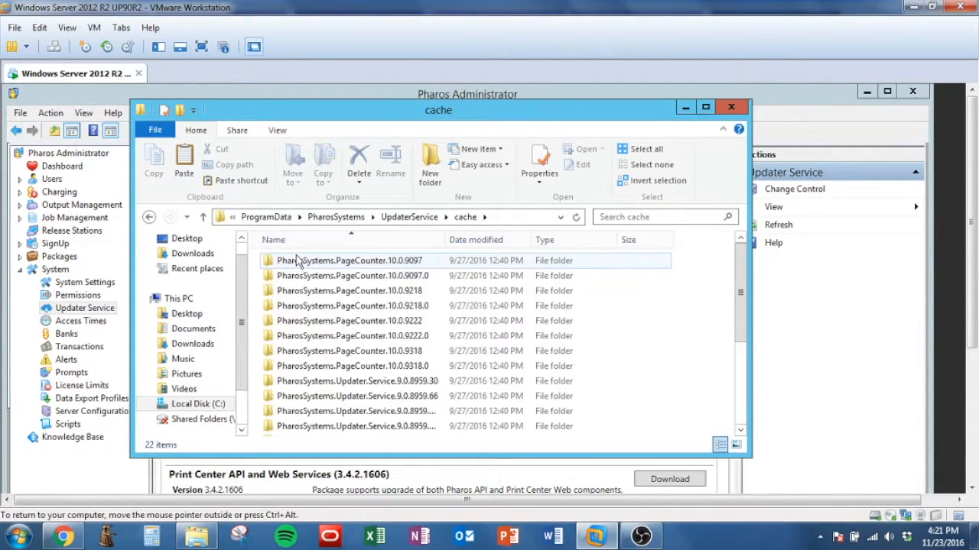
left_click_drag(738, 268, 747, 368)
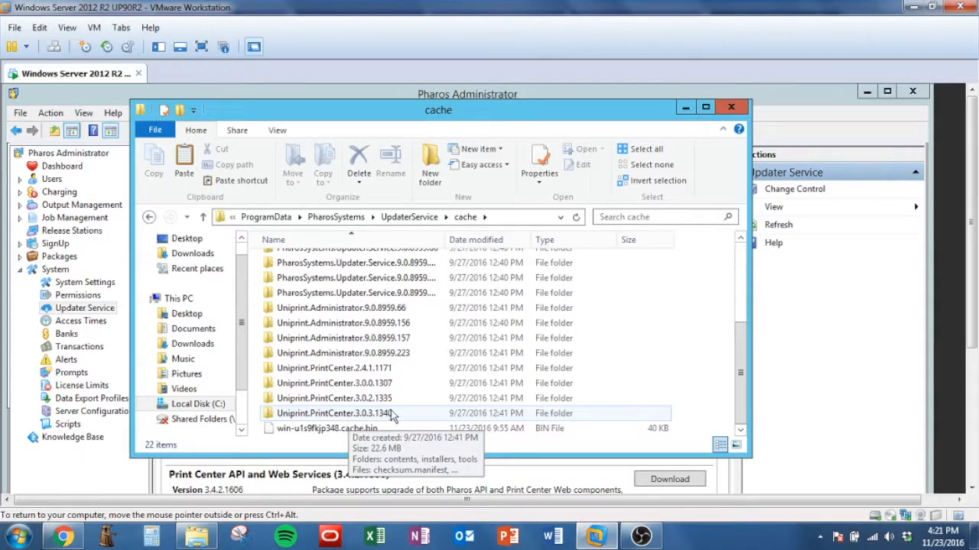
Step: Copy the PharosPrintCenterSetup installer from the contents\bin folder of the Uniprint.PrintCenter.3.0.3.1340 package
left_click(375, 414)
double_click(374, 417)
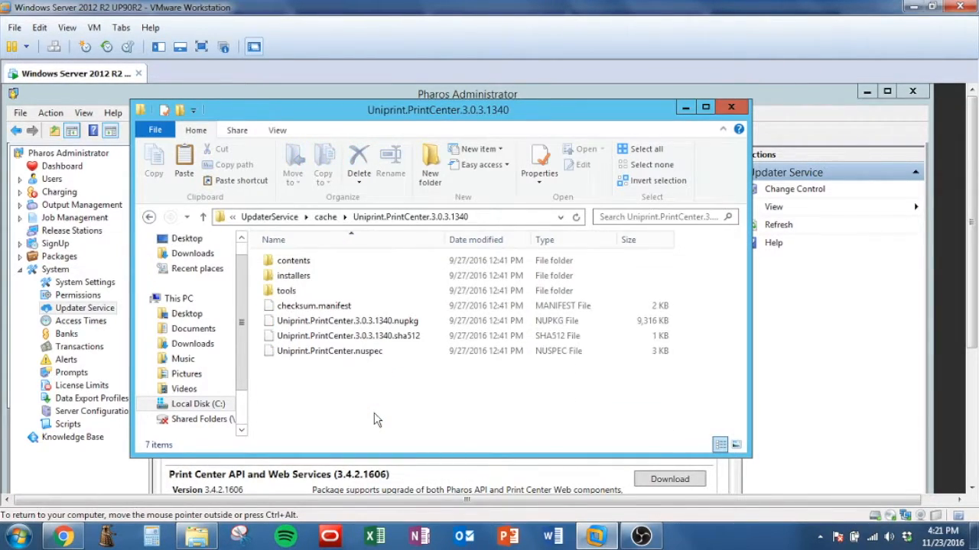
double_click(297, 266)
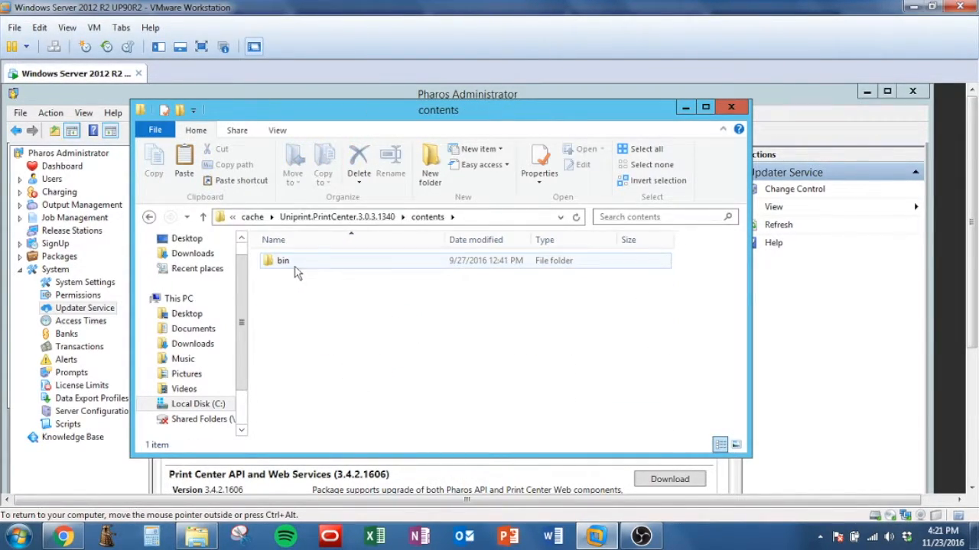
double_click(289, 266)
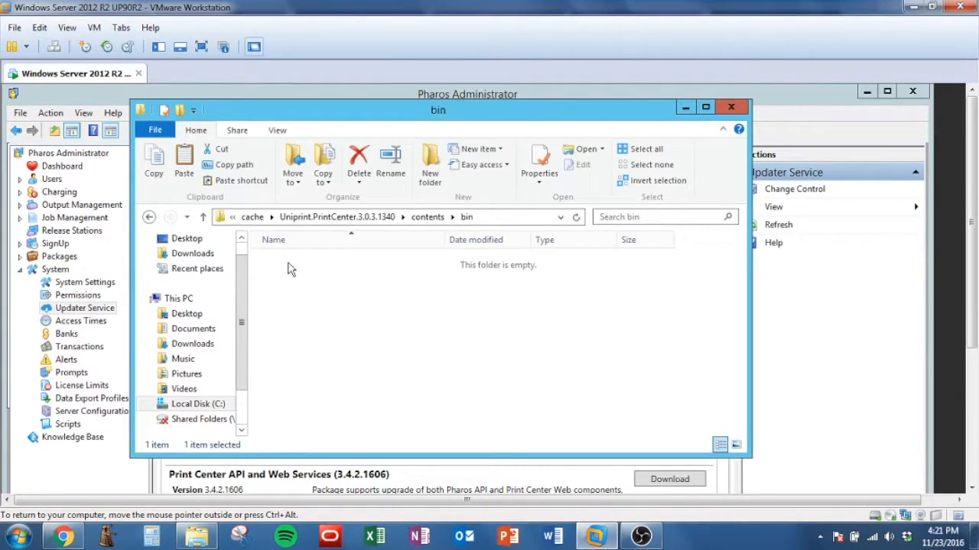
right_click(289, 267)
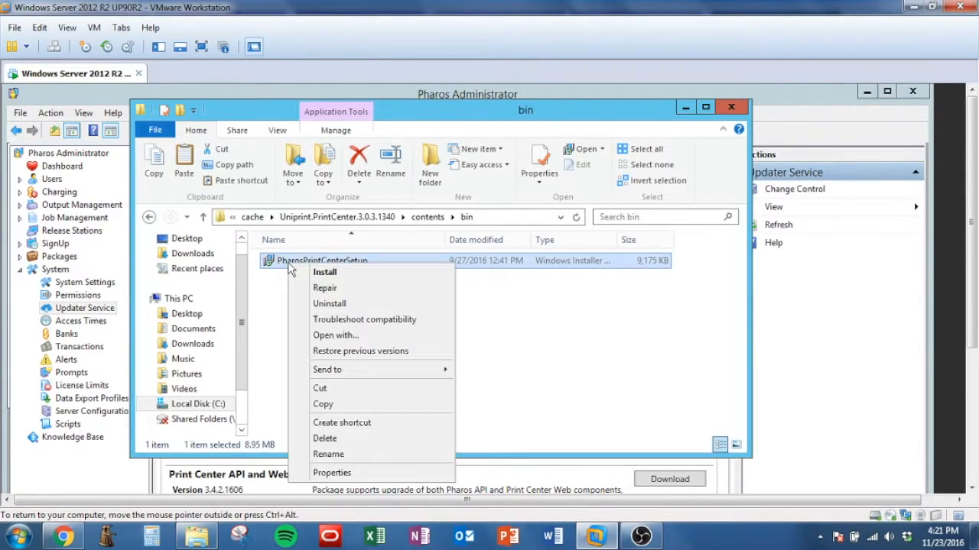
left_click(353, 412)
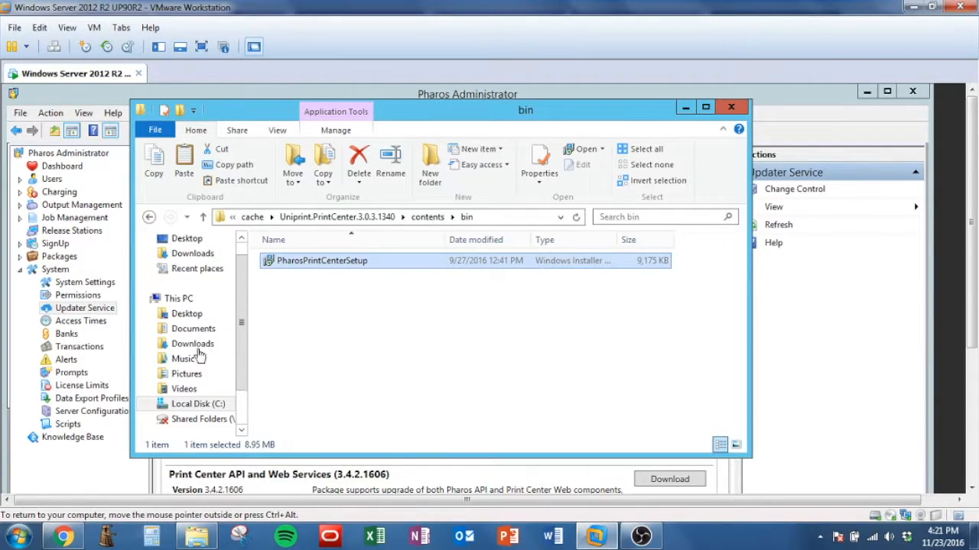
Step: Open the Bin folder under C:\Program Files (x86)\Pharos
left_click(195, 404)
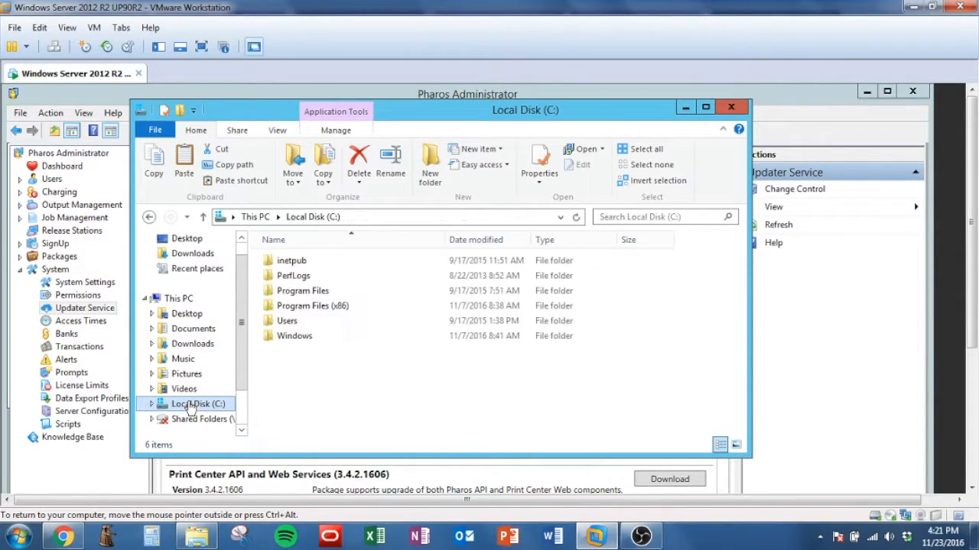
left_click(309, 308)
double_click(310, 307)
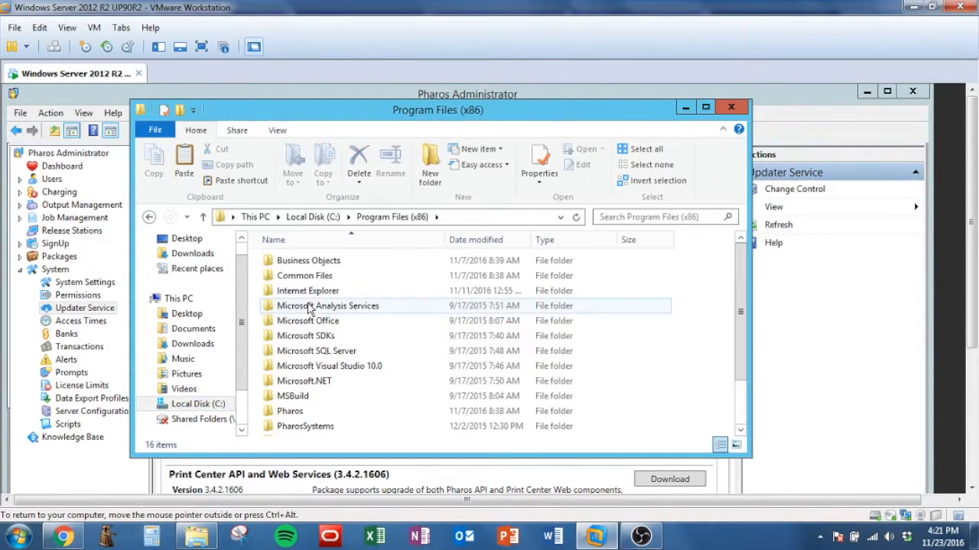
double_click(294, 413)
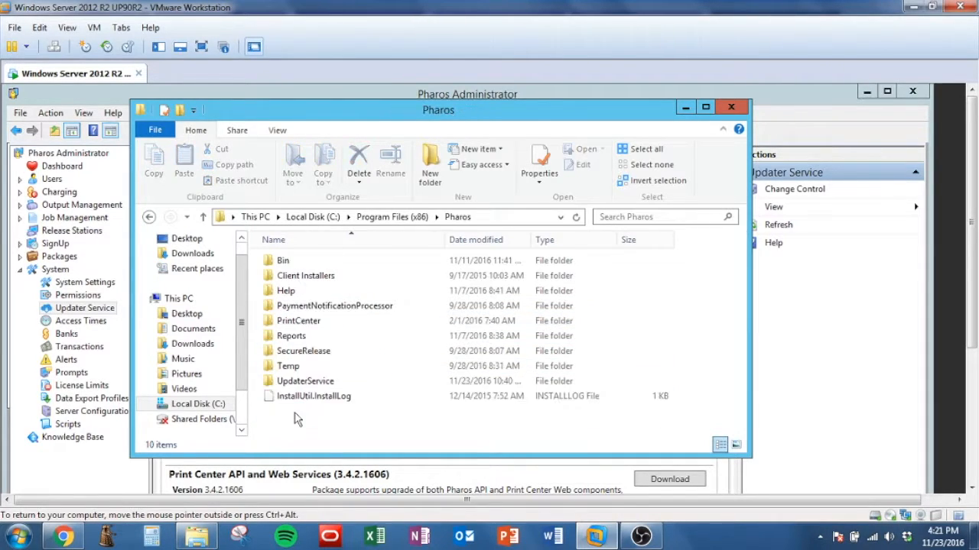
double_click(305, 267)
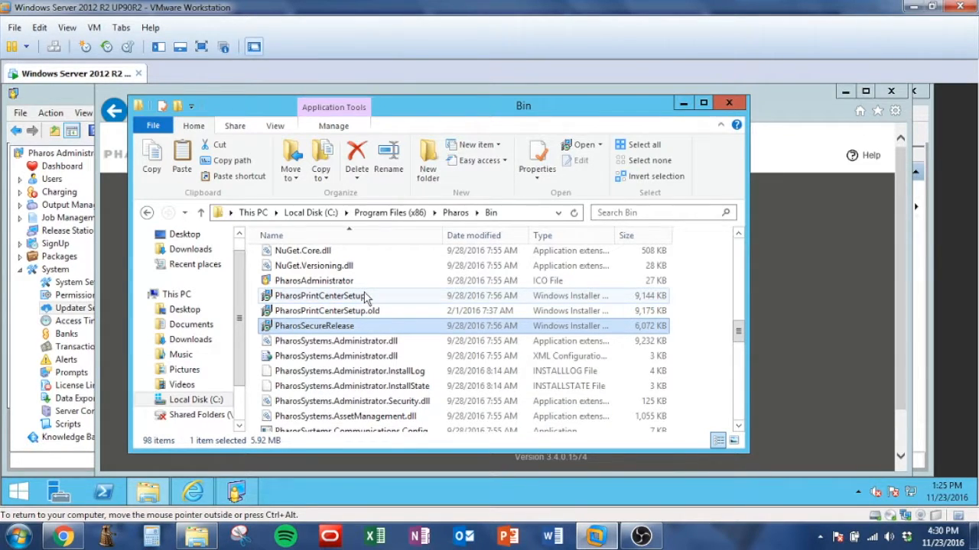
right_click(360, 298)
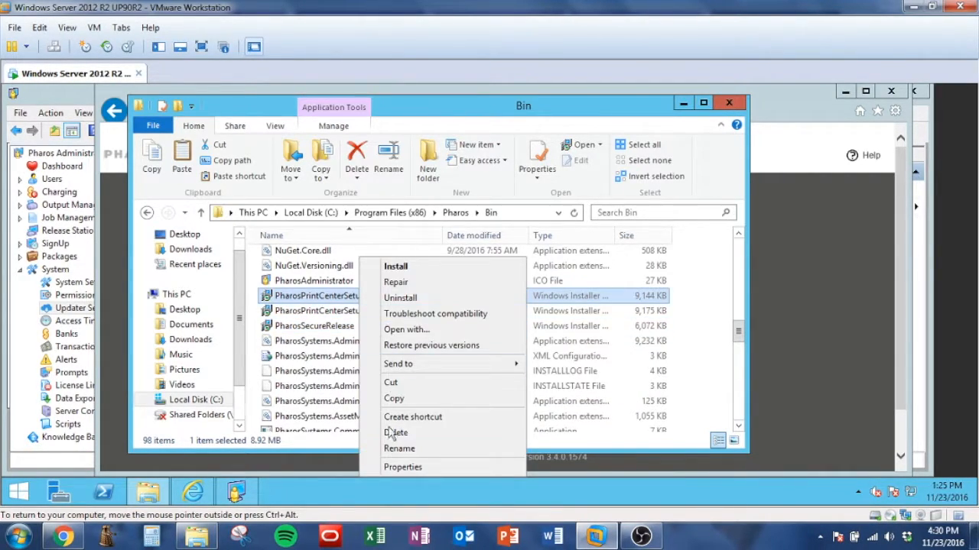
left_click(396, 449)
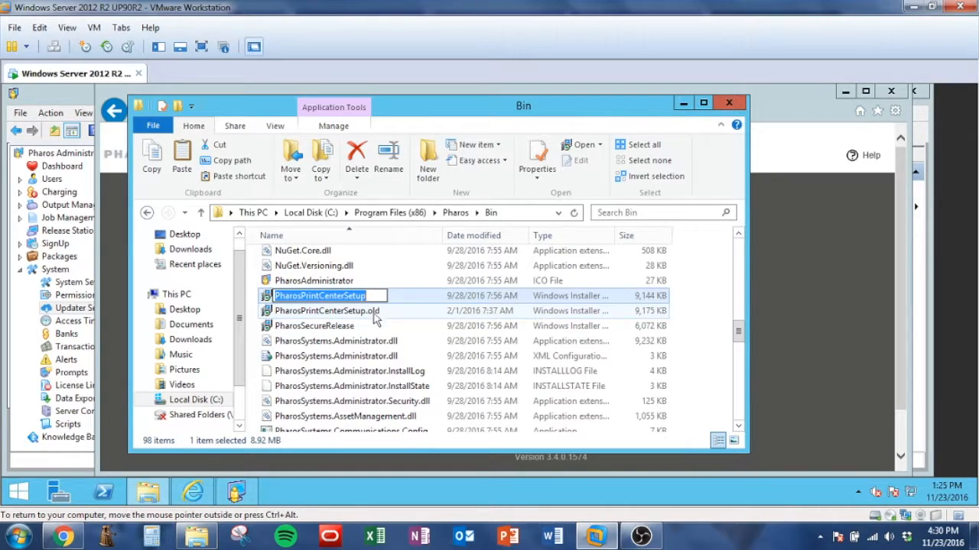
left_click(344, 311)
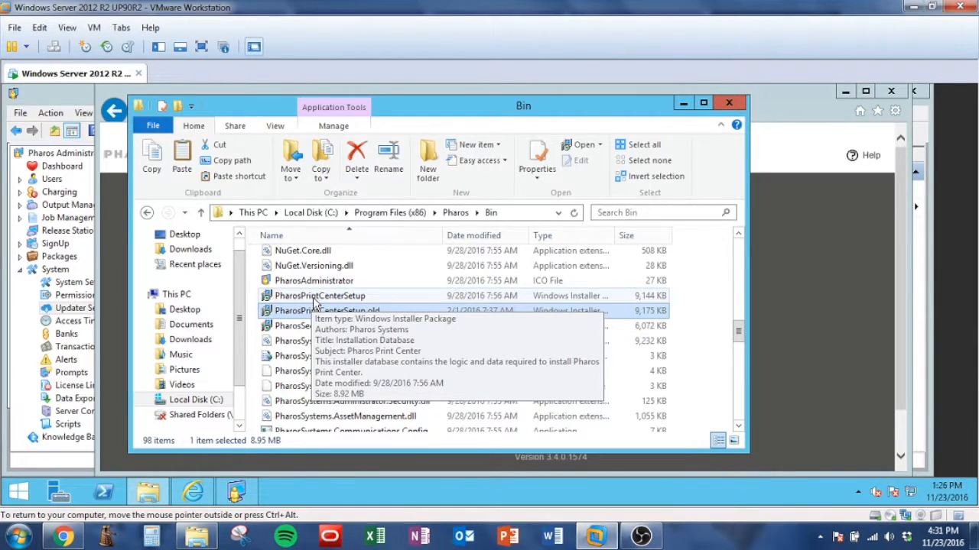
right_click(313, 298)
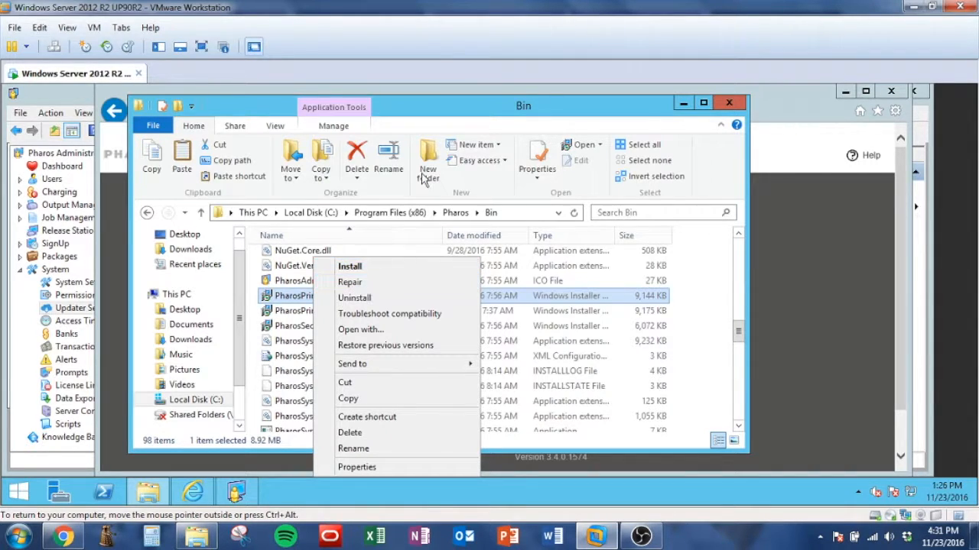
left_click(426, 112)
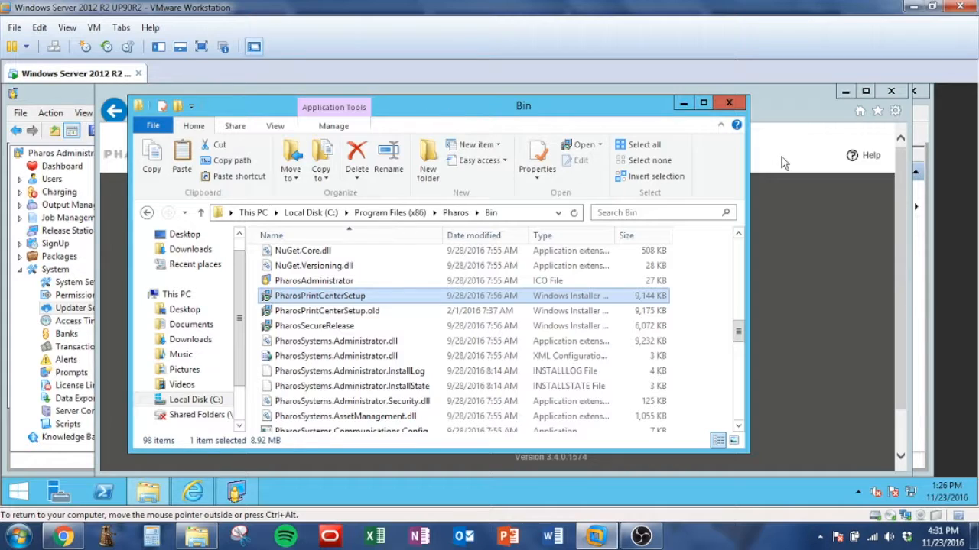
Step: Switch to the browser window with the Print Center login page to check the version
left_click(780, 132)
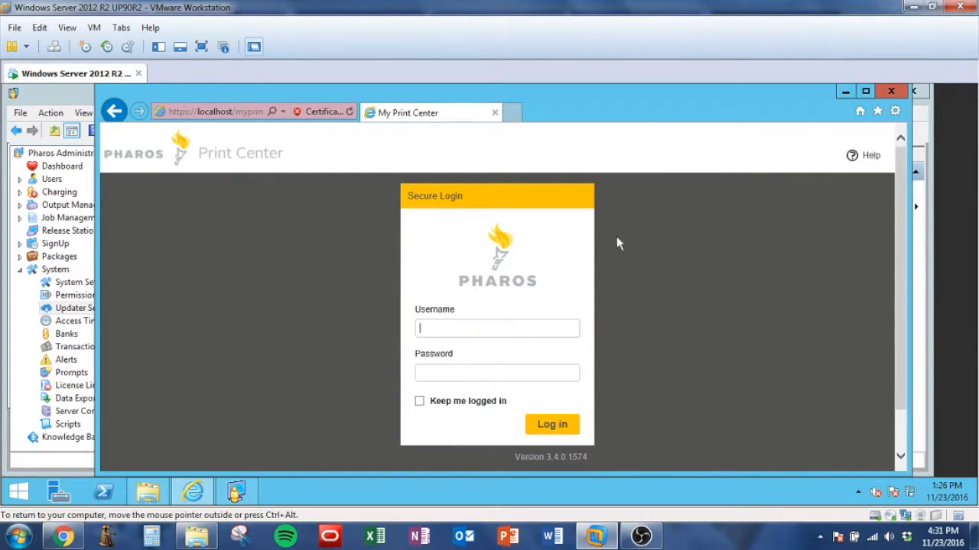